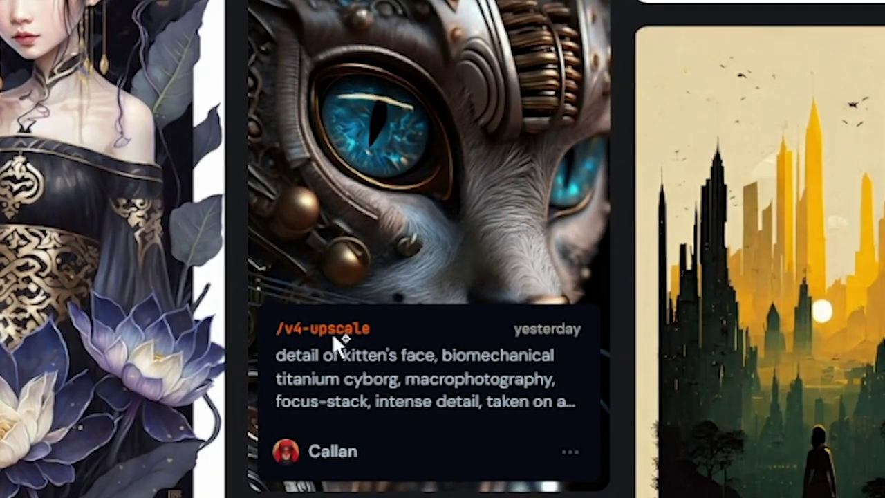
Submit an /imagine prompt reading "2D minimalism vector illustration 8k, penguin with wizard clothing, animations, spritesheet::3" to the Midjourney bot in Discord
{"action": "triple_click", "coordinate": [332, 333]}
{"action": "left_click", "coordinate": [423, 149]}
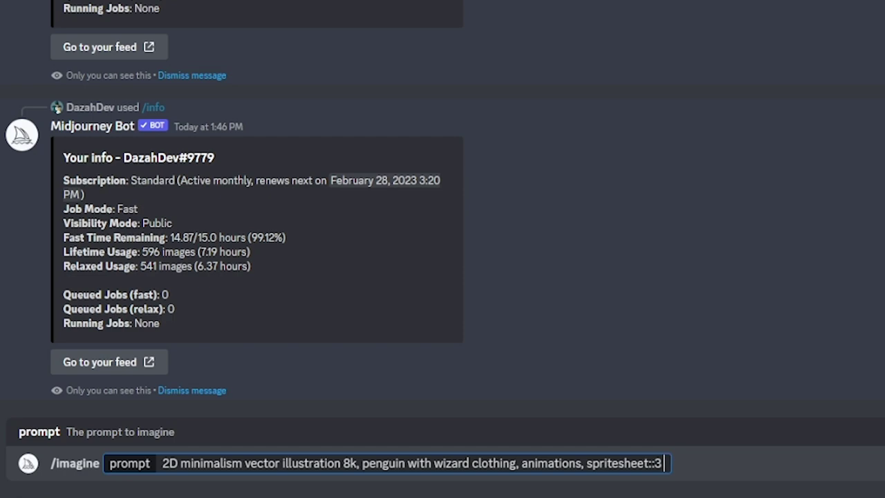
{"action": "key", "text": "Return"}
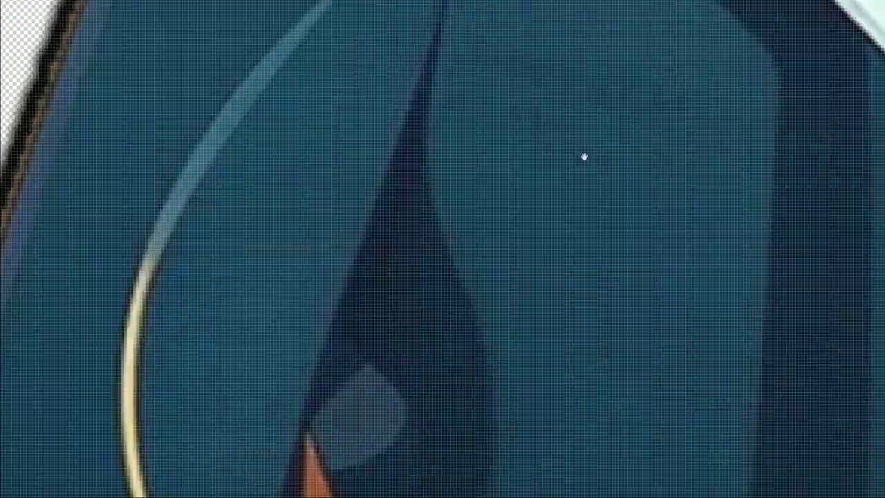
Touch up the cut-out edge around the wizard penguin's orange foot with the Eraser in Photoshop
{"action": "left_click_drag", "start_coordinate": [585, 157], "coordinate": [98, 138]}
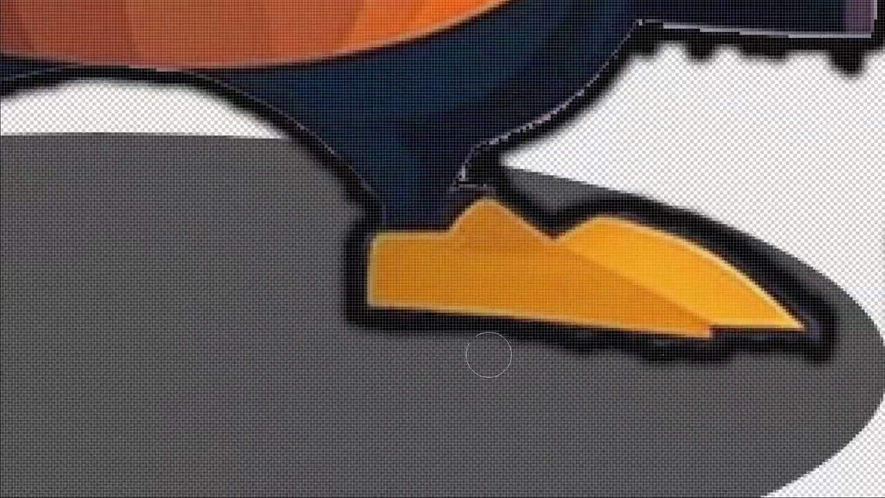
{"action": "scroll", "coordinate": [781, 256], "scroll_direction": "up", "scroll_amount": 2}
{"action": "left_click_drag", "start_coordinate": [781, 257], "coordinate": [471, 287]}
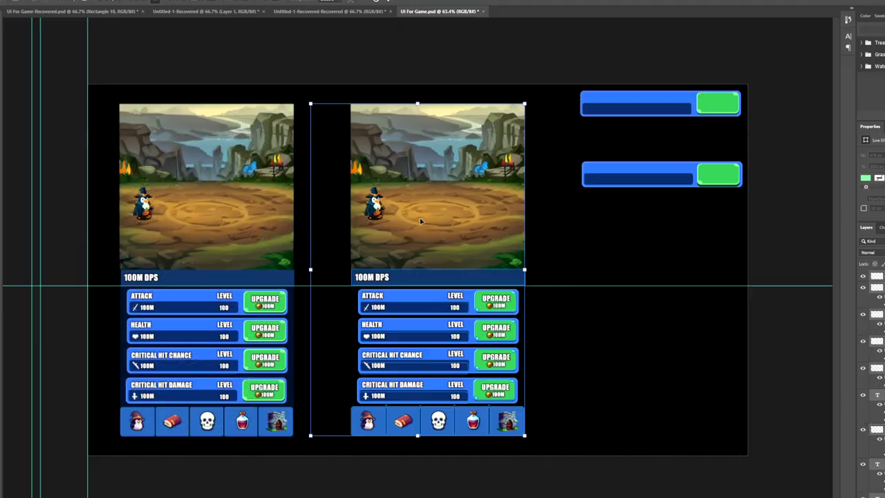
Draw a dark navy rectangle and fit it over the upgrade panel of the duplicated game mockup, between the DPS bar and bottom icons
{"action": "left_click_drag", "start_coordinate": [420, 218], "coordinate": [410, 217]}
{"action": "left_click", "coordinate": [1, 259]}
{"action": "left_click", "coordinate": [293, 315]}
{"action": "left_click", "coordinate": [724, 89]}
{"action": "left_click_drag", "start_coordinate": [556, 258], "coordinate": [721, 430]}
{"action": "left_click_drag", "start_coordinate": [695, 342], "coordinate": [475, 362]}
{"action": "key", "text": "ctrl+t"}
{"action": "left_click_drag", "start_coordinate": [496, 439], "coordinate": [506, 395]}
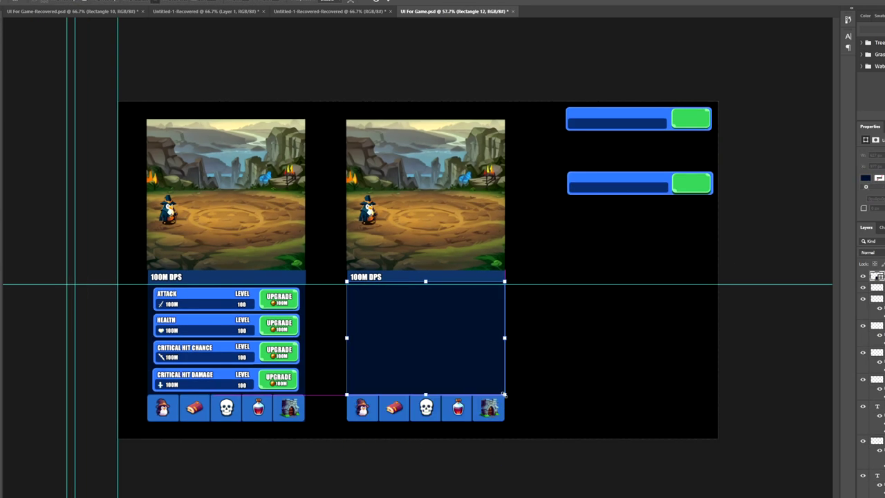
Send the navy rectangle backward 14 levels in the layer stack, behind the upgrade rows
{"action": "scroll", "coordinate": [447, 332], "scroll_direction": "up", "scroll_amount": 5}
{"action": "key", "text": "ctrl+["}
{"action": "key", "text": "ctrl+["}
{"action": "key", "text": "ctrl+["}
{"action": "key", "text": "ctrl+["}
{"action": "key", "text": "ctrl+["}
{"action": "key", "text": "ctrl+["}
{"action": "key", "text": "ctrl+["}
{"action": "key", "text": "ctrl+["}
{"action": "key", "text": "ctrl+["}
{"action": "key", "text": "ctrl+["}
{"action": "key", "text": "ctrl+["}
{"action": "key", "text": "ctrl+["}
{"action": "key", "text": "ctrl+["}
{"action": "key", "text": "ctrl+["}
{"action": "scroll", "coordinate": [775, 328], "scroll_direction": "down", "scroll_amount": 8}
{"action": "scroll", "coordinate": [606, 279], "scroll_direction": "up", "scroll_amount": 5}
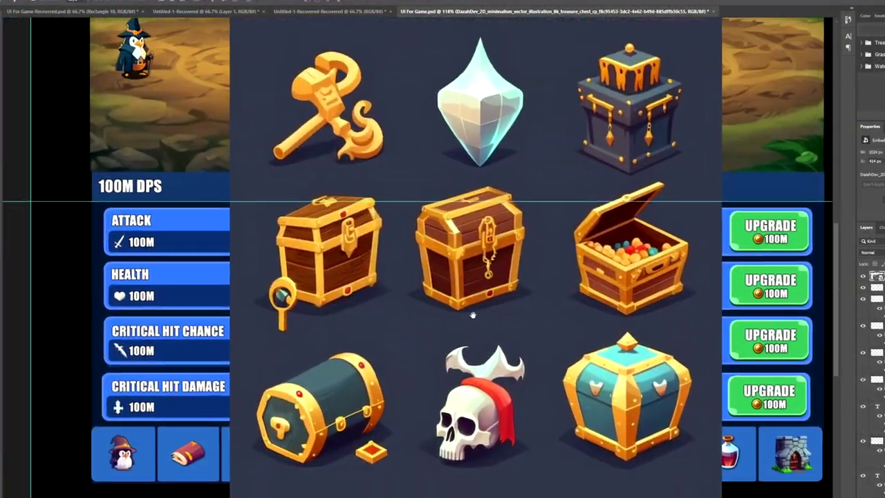
Rasterize the placed treasure chest sheet and remove its first two columns of items, keeping the column with the teal chest
{"action": "left_click_drag", "start_coordinate": [546, 496], "coordinate": [199, 14]}
{"action": "scroll", "coordinate": [418, 336], "scroll_direction": "down", "scroll_amount": 3}
{"action": "key", "text": "e"}
{"action": "left_click", "coordinate": [311, 104]}
{"action": "key", "text": "Return"}
{"action": "mouse_move", "coordinate": [281, 96]}
{"action": "left_mouse_down"}
{"action": "mouse_move", "coordinate": [470, 103]}
{"action": "mouse_move", "coordinate": [351, 447]}
{"action": "left_mouse_up"}
{"action": "key", "text": "ctrl+d"}
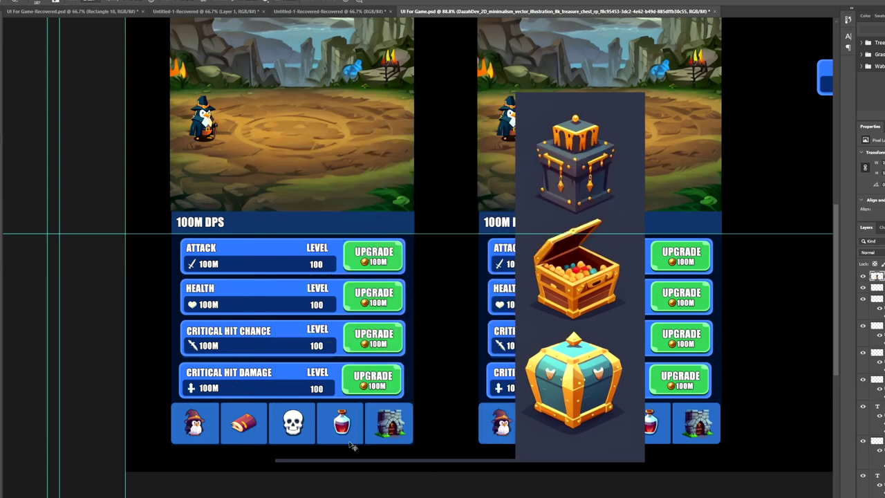
Remove the leftover strip, the two upper chests and the dark background so that only the teal chest remains
{"action": "left_click_drag", "start_coordinate": [290, 476], "coordinate": [669, 454]}
{"action": "key", "text": "m"}
{"action": "left_click_drag", "start_coordinate": [706, 53], "coordinate": [462, 320]}
{"action": "key", "text": "e"}
{"action": "left_click_drag", "start_coordinate": [505, 301], "coordinate": [664, 241]}
{"action": "key", "text": "ctrl+d"}
{"action": "scroll", "coordinate": [642, 383], "scroll_direction": "up", "scroll_amount": 5}
{"action": "left_click_drag", "start_coordinate": [626, 321], "coordinate": [633, 462]}
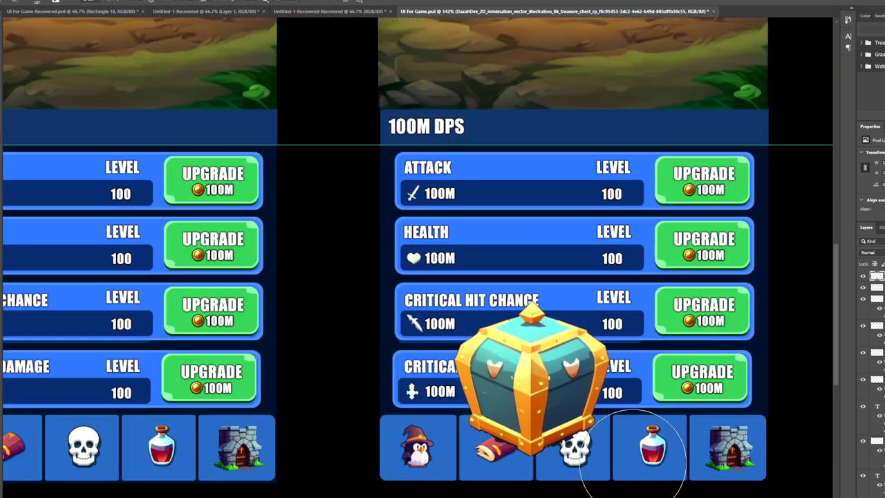
Erase the ragged dark fringe along the lower edges of the teal chest
{"action": "scroll", "coordinate": [548, 448], "scroll_direction": "up", "scroll_amount": 5}
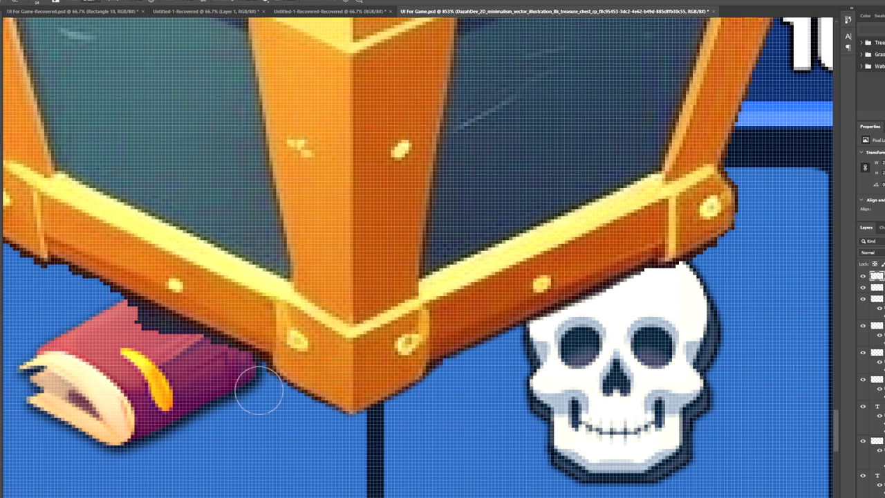
{"action": "left_click_drag", "start_coordinate": [248, 376], "coordinate": [384, 396]}
{"action": "left_click_drag", "start_coordinate": [166, 310], "coordinate": [397, 404]}
{"action": "left_click_drag", "start_coordinate": [596, 405], "coordinate": [557, 422]}
{"action": "left_click_drag", "start_coordinate": [568, 406], "coordinate": [716, 335]}
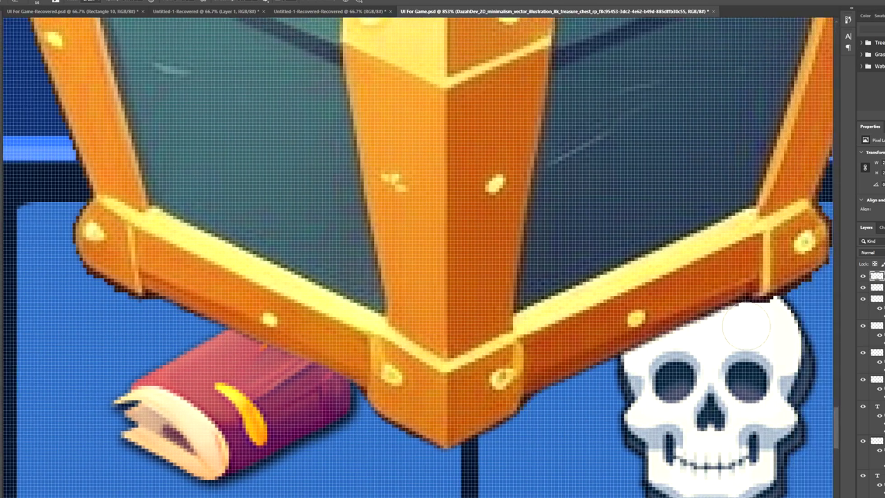
{"action": "left_click_drag", "start_coordinate": [797, 290], "coordinate": [646, 324]}
{"action": "left_click_drag", "start_coordinate": [647, 324], "coordinate": [705, 295]}
{"action": "scroll", "coordinate": [761, 225], "scroll_direction": "down", "scroll_amount": 5}
{"action": "scroll", "coordinate": [633, 246], "scroll_direction": "up", "scroll_amount": 5}
{"action": "scroll", "coordinate": [633, 247], "scroll_direction": "down", "scroll_amount": 4}
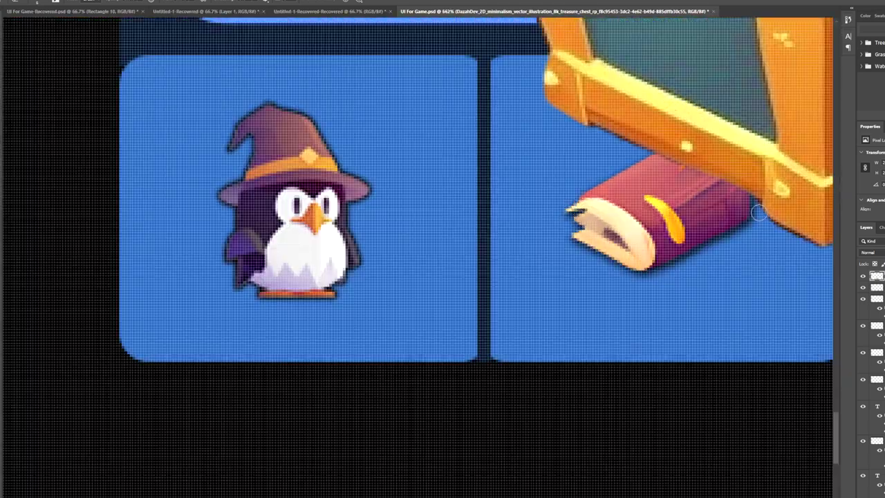
{"action": "scroll", "coordinate": [709, 237], "scroll_direction": "up", "scroll_amount": 4}
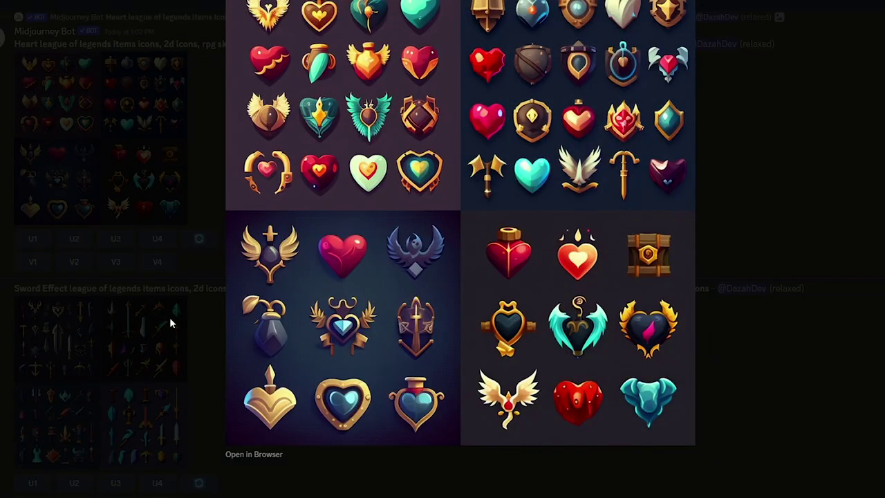
Examine the generated heart and sword item icon grids at enlarged size in Discord
{"action": "left_click", "coordinate": [170, 319]}
{"action": "scroll", "coordinate": [180, 311], "scroll_direction": "down", "scroll_amount": 1}
{"action": "left_click", "coordinate": [154, 372]}
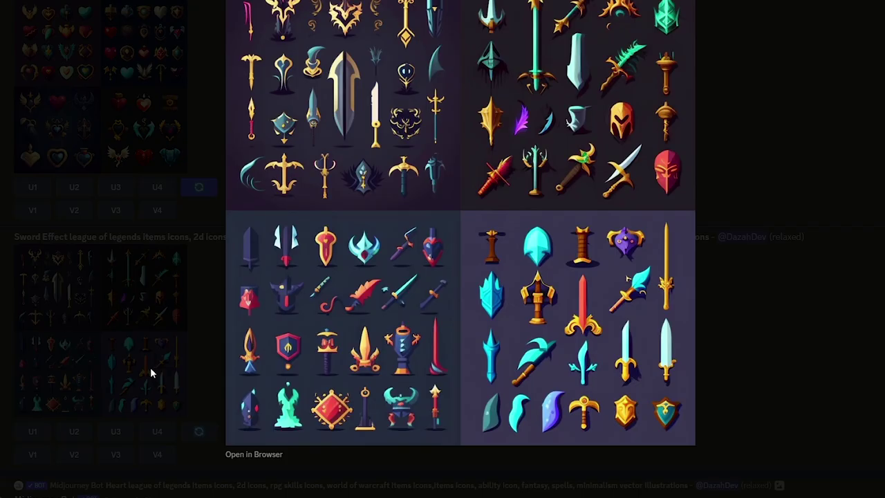
{"action": "left_click", "coordinate": [136, 235]}
{"action": "left_click", "coordinate": [136, 235]}
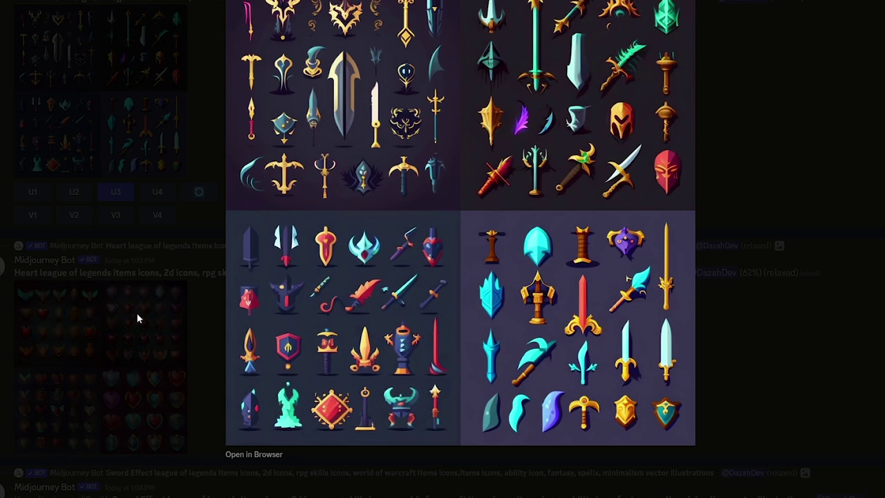
{"action": "left_click", "coordinate": [136, 318]}
{"action": "left_click", "coordinate": [130, 343]}
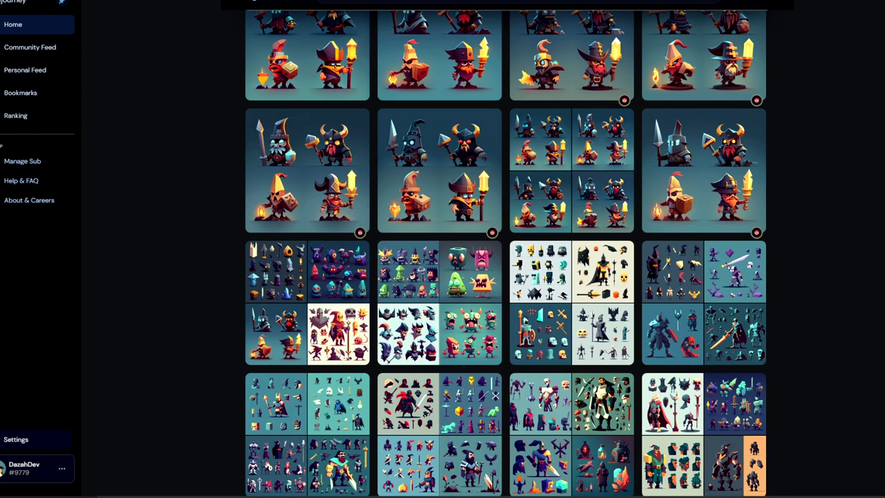
Open a four-character small enemies image from the Midjourney gallery and bring up its image options
{"action": "left_click", "coordinate": [328, 181]}
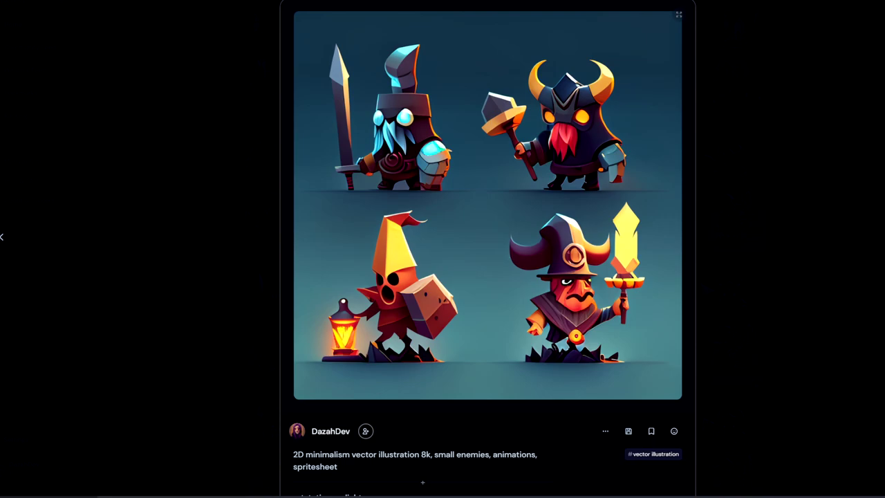
{"action": "right_click", "coordinate": [640, 111]}
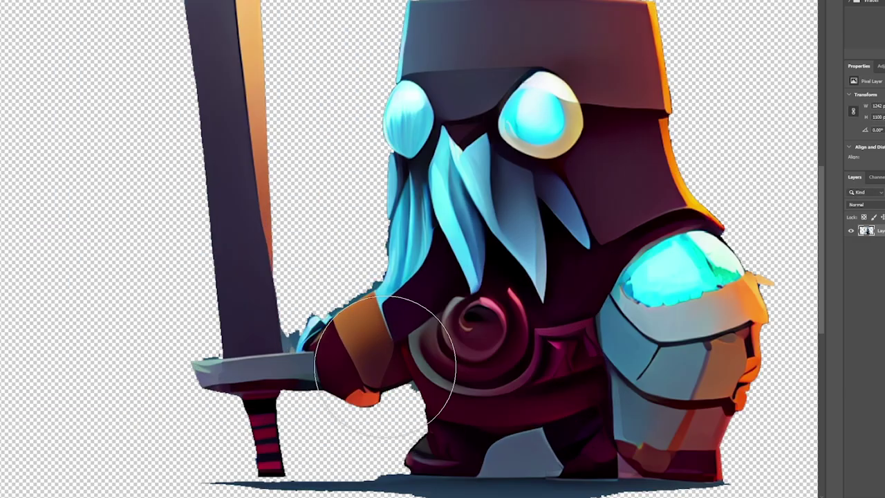
Erase the leftover background around the knight's sword guard and forearm in Photoshop
{"action": "scroll", "coordinate": [386, 367], "scroll_direction": "up", "scroll_amount": 3}
{"action": "scroll", "coordinate": [219, 345], "scroll_direction": "up", "scroll_amount": 3}
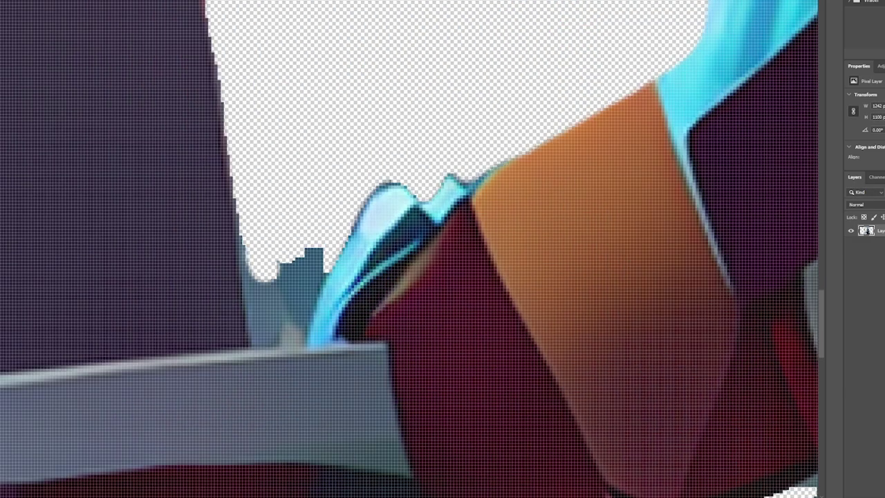
{"action": "scroll", "coordinate": [263, 222], "scroll_direction": "up", "scroll_amount": 3}
{"action": "left_click_drag", "start_coordinate": [277, 346], "coordinate": [311, 221]}
{"action": "left_click_drag", "start_coordinate": [138, 276], "coordinate": [692, 263]}
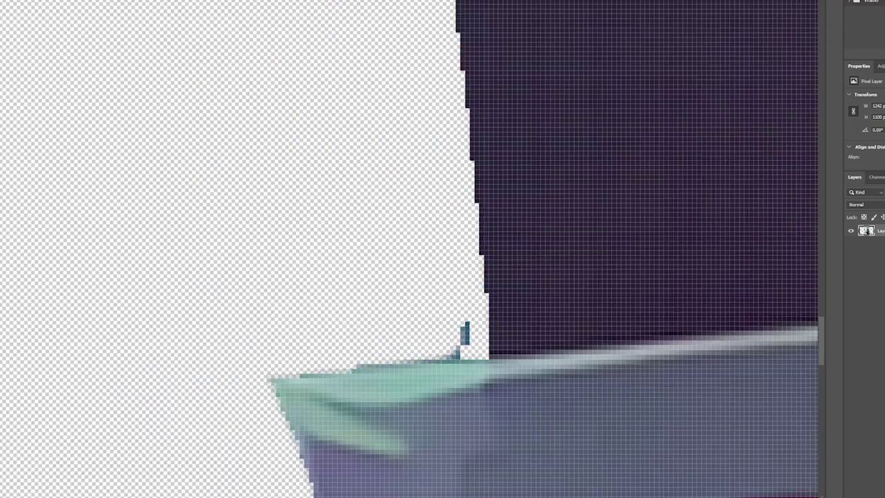
{"action": "scroll", "coordinate": [415, 276], "scroll_direction": "down", "scroll_amount": 5}
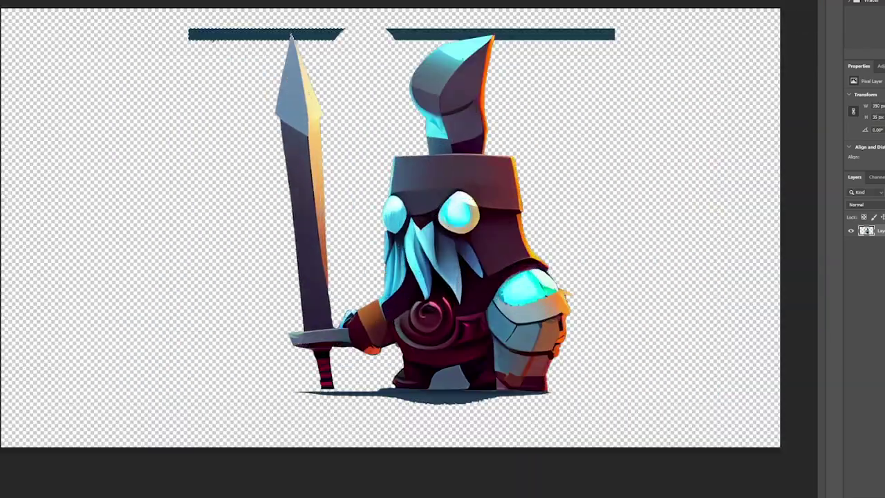
Remove the dark strips above the sword and helmet and the ground shadow beneath the knight
{"action": "scroll", "coordinate": [304, 41], "scroll_direction": "up", "scroll_amount": 3}
{"action": "left_click_drag", "start_coordinate": [339, 97], "coordinate": [42, 97]}
{"action": "left_click_drag", "start_coordinate": [588, 485], "coordinate": [300, 14]}
{"action": "scroll", "coordinate": [326, 362], "scroll_direction": "up", "scroll_amount": 4}
{"action": "left_click_drag", "start_coordinate": [761, 263], "coordinate": [405, 253]}
{"action": "scroll", "coordinate": [415, 208], "scroll_direction": "up", "scroll_amount": 2}
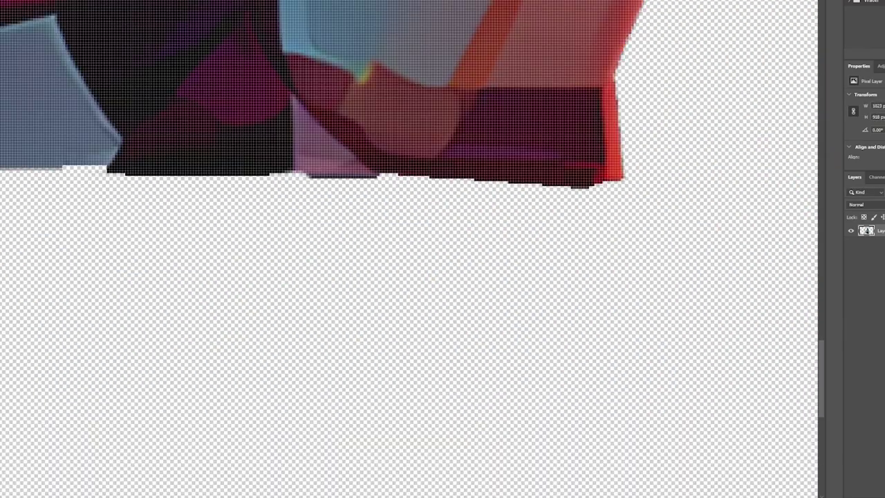
Delete the remaining selected area beneath the knight, clear the selection and touch up the figure's lower edge
{"action": "scroll", "coordinate": [415, 277], "scroll_direction": "down", "scroll_amount": 3}
{"action": "left_click", "coordinate": [474, 365]}
{"action": "key", "text": "Delete"}
{"action": "key", "text": "ctrl+d"}
{"action": "right_click", "coordinate": [509, 378]}
{"action": "scroll", "coordinate": [498, 387], "scroll_direction": "up", "scroll_amount": 5}
{"action": "left_click_drag", "start_coordinate": [615, 367], "coordinate": [592, 431]}
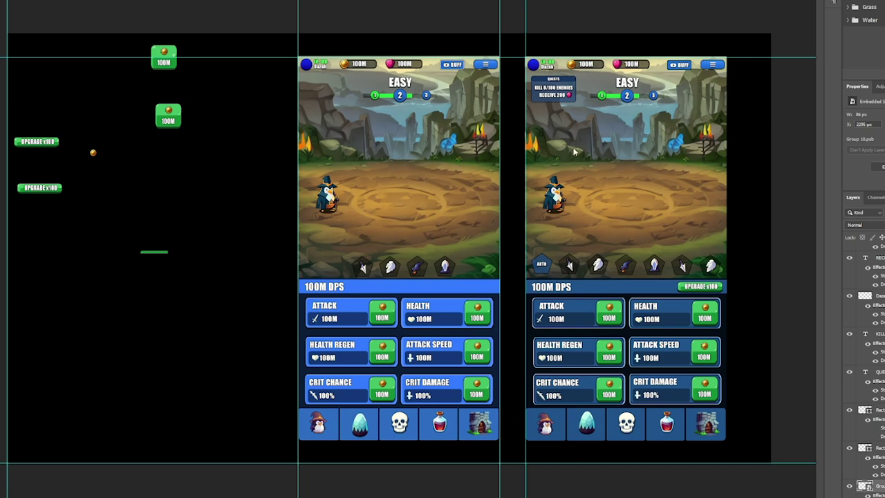
Paste the flame-wielding enemy into the first mockup, scale it down and place it in the arena opposite the penguin
{"action": "key", "text": "ctrl+v"}
{"action": "left_click_drag", "start_coordinate": [385, 229], "coordinate": [588, 133]}
{"action": "key", "text": "ctrl+t"}
{"action": "left_click_drag", "start_coordinate": [311, 314], "coordinate": [686, 104]}
{"action": "left_click_drag", "start_coordinate": [770, 38], "coordinate": [474, 167]}
{"action": "left_click_drag", "start_coordinate": [389, 233], "coordinate": [483, 180]}
{"action": "left_click_drag", "start_coordinate": [534, 161], "coordinate": [448, 186]}
{"action": "scroll", "coordinate": [448, 186], "scroll_direction": "up", "scroll_amount": 5}
{"action": "key", "text": "Return"}
Try switching the Stroke and Drop Shadow effects on the flame-wielding enemy
{"action": "scroll", "coordinate": [448, 185], "scroll_direction": "up", "scroll_amount": 3}
{"action": "scroll", "coordinate": [448, 186], "scroll_direction": "down", "scroll_amount": 4}
{"action": "scroll", "coordinate": [670, 263], "scroll_direction": "up", "scroll_amount": 1}
{"action": "left_click_drag", "start_coordinate": [880, 96], "coordinate": [672, 80]}
{"action": "left_click", "coordinate": [603, 252]}
{"action": "left_click", "coordinate": [586, 250]}
{"action": "left_click", "coordinate": [586, 157]}
{"action": "left_click", "coordinate": [585, 157]}
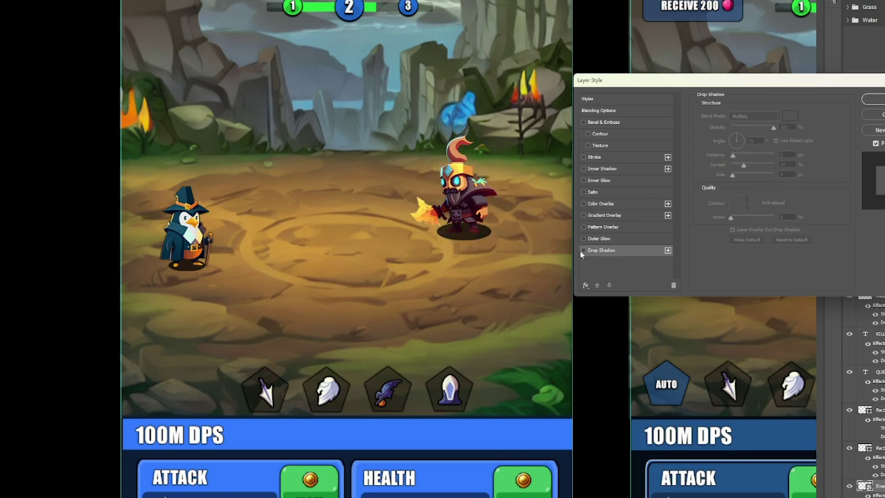
{"action": "left_click", "coordinate": [585, 250]}
{"action": "left_click", "coordinate": [879, 114]}
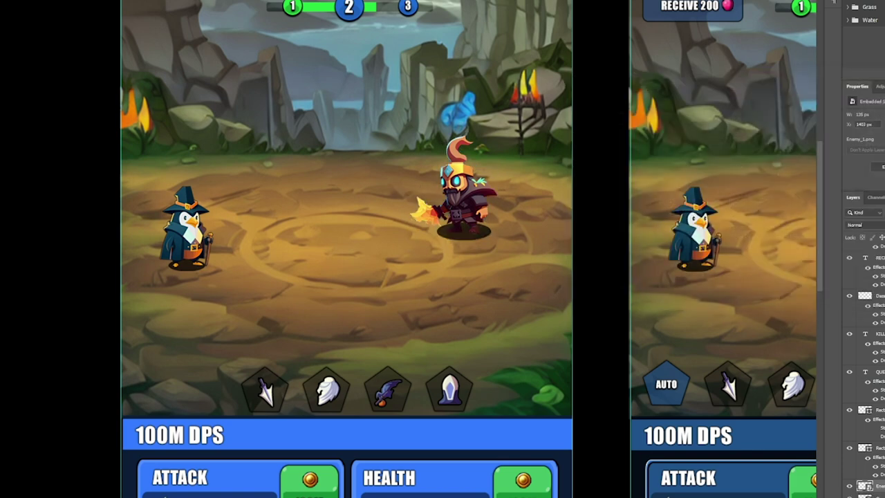
Reopen the flame-wielding enemy's layer style and accept it with Drop Shadow enabled
{"action": "double_click", "coordinate": [884, 487]}
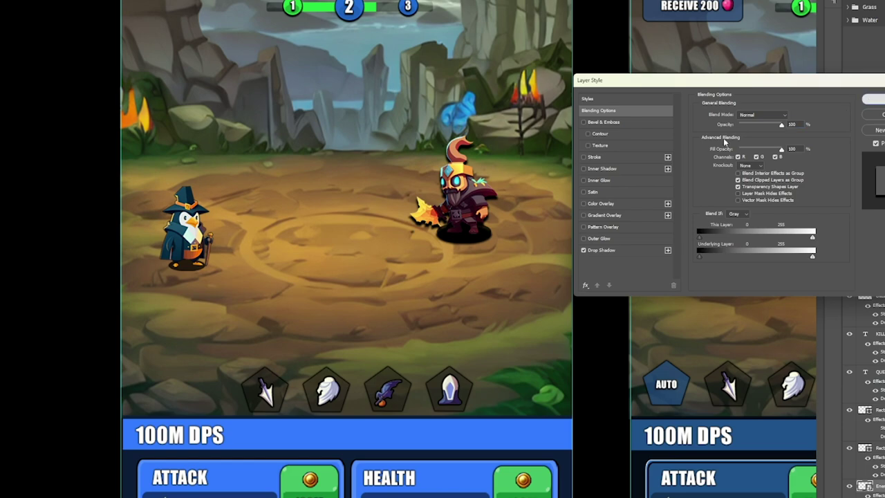
{"action": "left_click", "coordinate": [866, 101]}
{"action": "scroll", "coordinate": [465, 222], "scroll_direction": "down", "scroll_amount": 2}
{"action": "scroll", "coordinate": [473, 252], "scroll_direction": "up", "scroll_amount": 5}
{"action": "left_click_drag", "start_coordinate": [429, 146], "coordinate": [484, 246]}
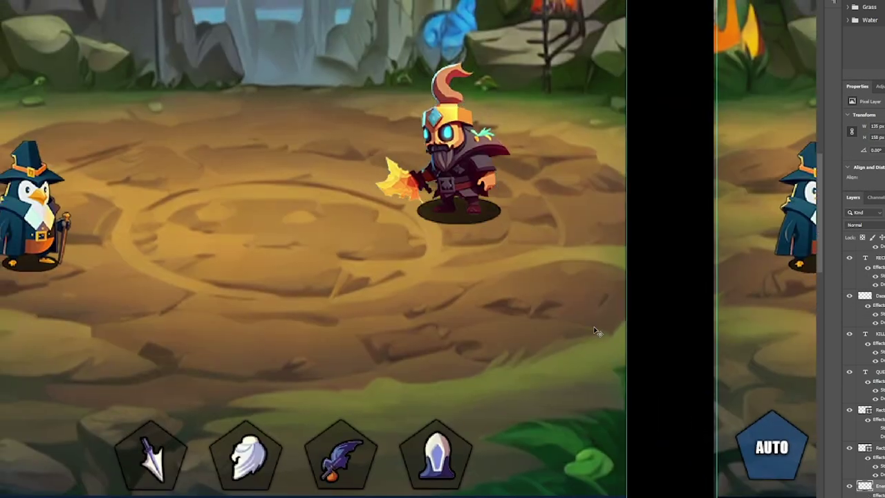
{"action": "scroll", "coordinate": [816, 273], "scroll_direction": "down", "scroll_amount": 1}
{"action": "scroll", "coordinate": [469, 159], "scroll_direction": "down", "scroll_amount": 3}
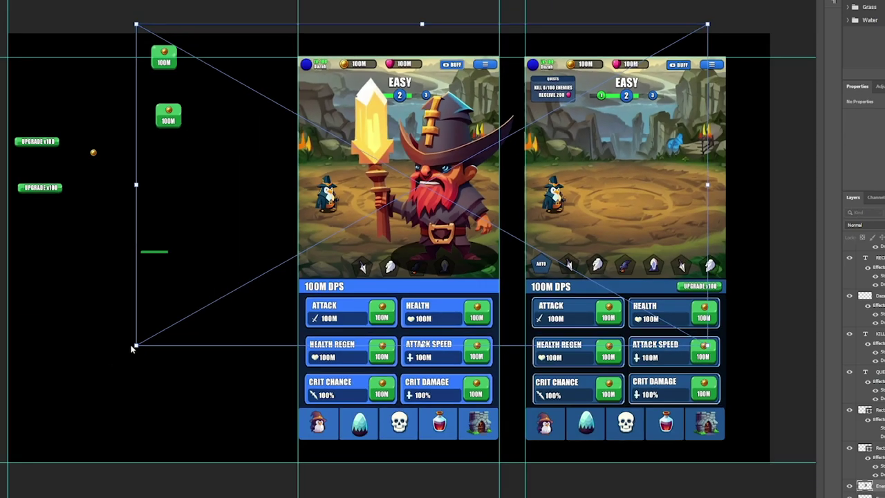
Scale down the red-bearded hat enemy and the cloaked spear knight and place both in the first mockup's arena
{"action": "left_click_drag", "start_coordinate": [140, 349], "coordinate": [545, 119]}
{"action": "left_click_drag", "start_coordinate": [628, 72], "coordinate": [467, 212]}
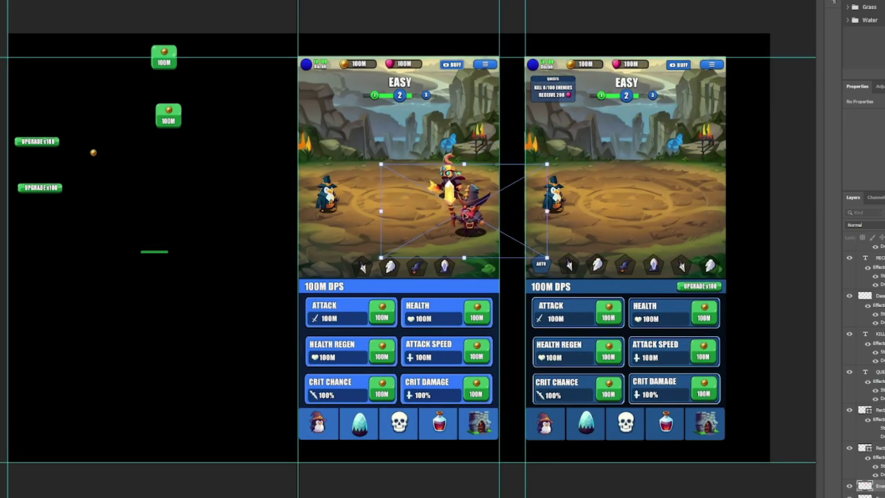
{"action": "left_click_drag", "start_coordinate": [103, 409], "coordinate": [526, 171]}
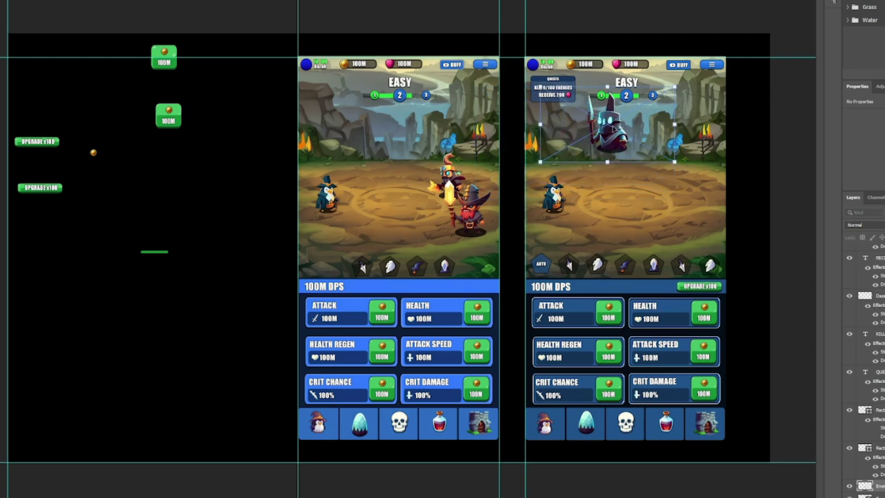
{"action": "left_click_drag", "start_coordinate": [599, 125], "coordinate": [456, 202]}
{"action": "key", "text": "Return"}
Scale down the horned viking and the blue-bearded sword knight and place both in the first mockup's arena
{"action": "left_click_drag", "start_coordinate": [103, 409], "coordinate": [557, 152]}
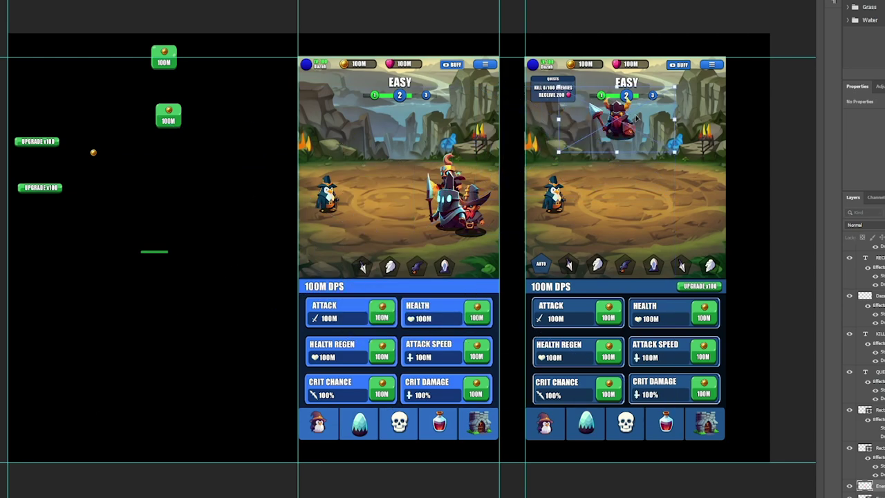
{"action": "left_click_drag", "start_coordinate": [616, 121], "coordinate": [464, 177]}
{"action": "key", "text": "Return"}
{"action": "left_click_drag", "start_coordinate": [103, 410], "coordinate": [559, 152]}
{"action": "left_click_drag", "start_coordinate": [617, 121], "coordinate": [440, 174]}
{"action": "key", "text": "Return"}
Shrink the blue-bearded sword knight and move it to the back of the enemy group, on the penguin's side
{"action": "scroll", "coordinate": [428, 194], "scroll_direction": "up", "scroll_amount": 5}
{"action": "left_click_drag", "start_coordinate": [403, 151], "coordinate": [304, 161]}
{"action": "key", "text": "ctrl+t"}
{"action": "left_click_drag", "start_coordinate": [536, 241], "coordinate": [438, 185]}
{"action": "left_click_drag", "start_coordinate": [311, 125], "coordinate": [374, 131]}
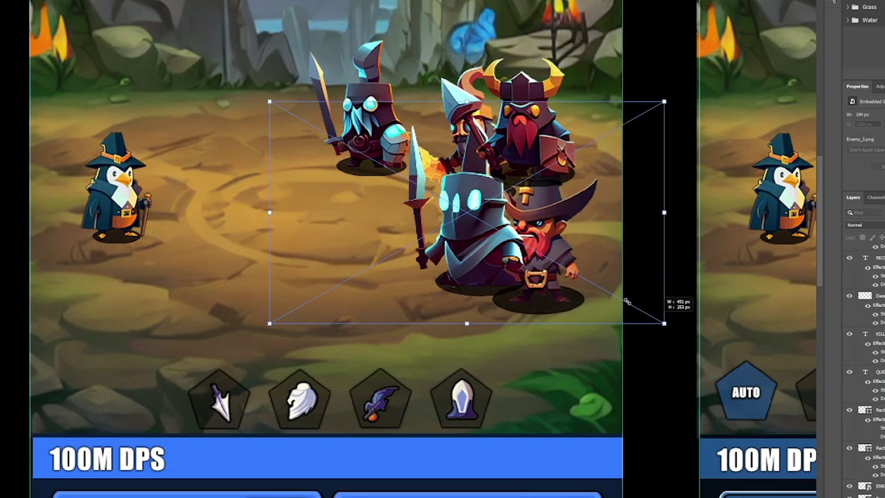
Shrink the spear knight and spread it, the hat enemy and the flame-wielding enemy apart in the arena
{"action": "left_click_drag", "start_coordinate": [627, 302], "coordinate": [585, 280]}
{"action": "left_click_drag", "start_coordinate": [449, 211], "coordinate": [389, 280]}
{"action": "key", "text": "Return"}
{"action": "left_click_drag", "start_coordinate": [542, 249], "coordinate": [562, 296]}
{"action": "left_click_drag", "start_coordinate": [470, 173], "coordinate": [455, 224]}
{"action": "scroll", "coordinate": [455, 223], "scroll_direction": "down", "scroll_amount": 3}
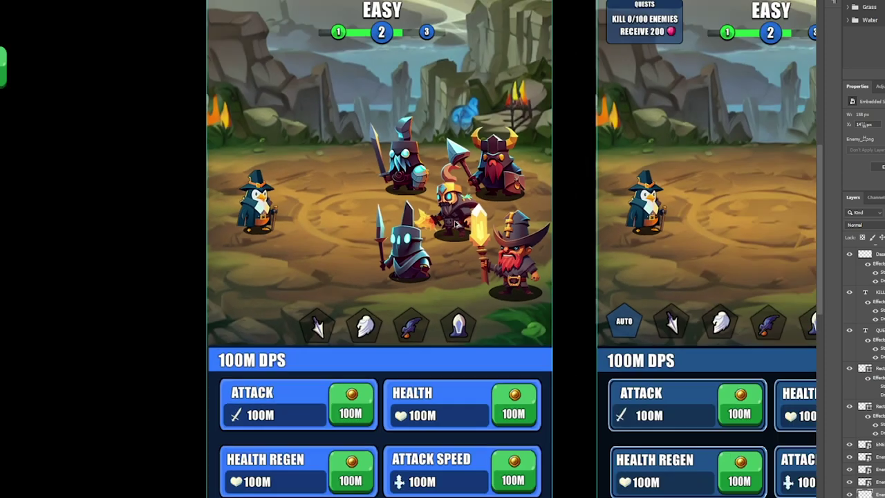
Try to copy the enemy group onto the second mockup
{"action": "left_click", "coordinate": [505, 192], "text": "shift"}
{"action": "key", "text": "ctrl+c"}
{"action": "left_click_drag", "start_coordinate": [617, 195], "coordinate": [361, 148]}
{"action": "key", "text": "ctrl+v"}
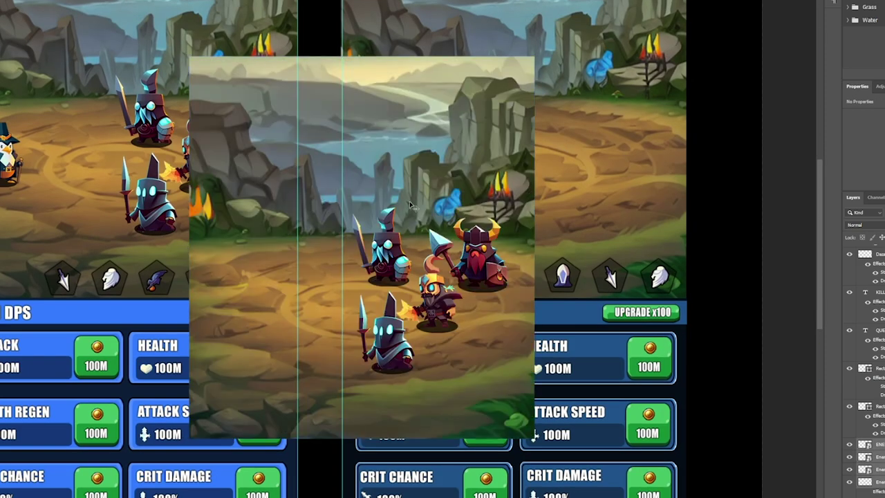
{"action": "key", "text": "ctrl+z"}
Paste the five enemies and position them in the second mockup's arena, facing the penguin
{"action": "key", "text": "ctrl+v"}
{"action": "left_click_drag", "start_coordinate": [377, 254], "coordinate": [583, 153]}
{"action": "scroll", "coordinate": [581, 83], "scroll_direction": "down", "scroll_amount": 2}
{"action": "left_click_drag", "start_coordinate": [568, 73], "coordinate": [572, 101]}
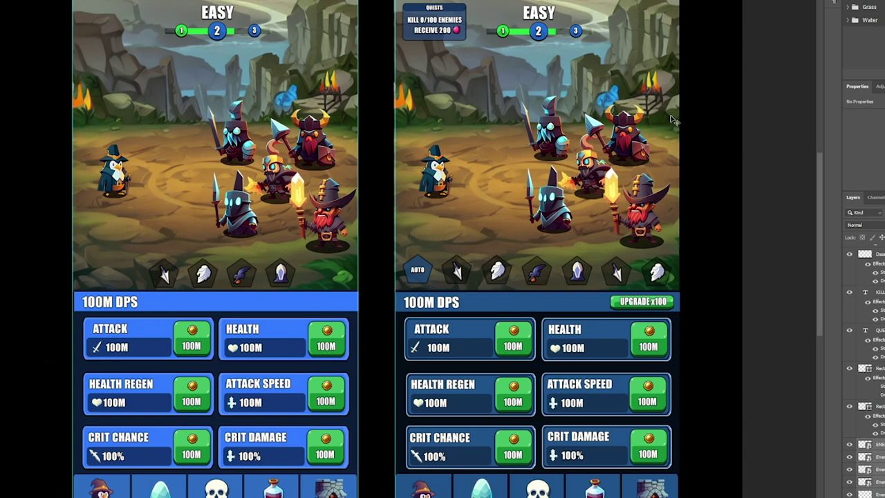
{"action": "scroll", "coordinate": [611, 124], "scroll_direction": "up", "scroll_amount": 5}
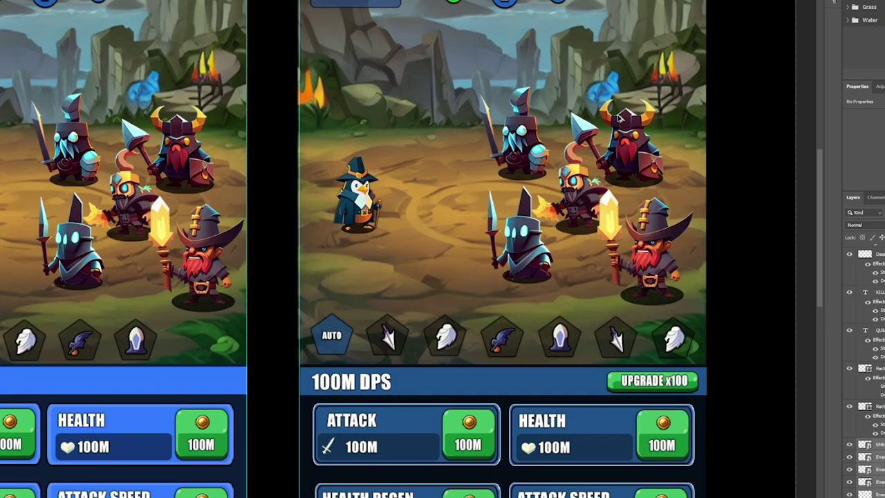